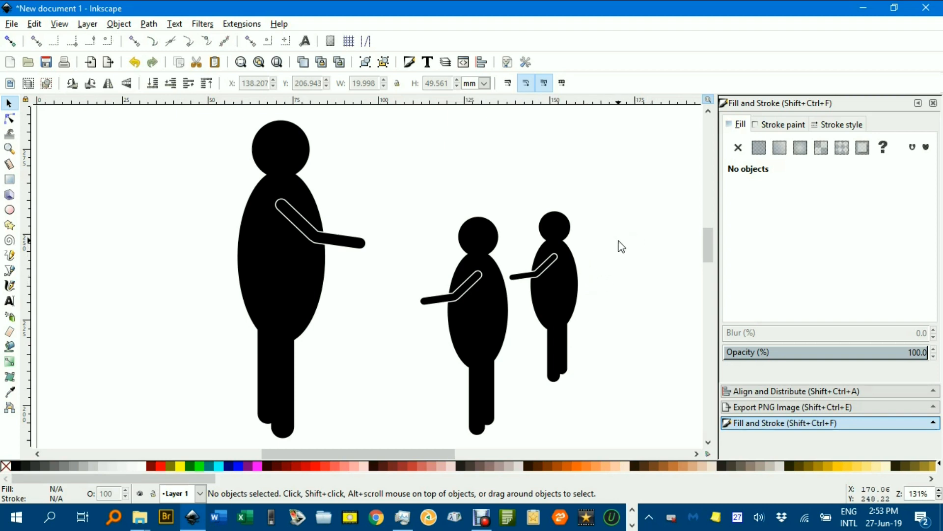
Pan the canvas right past the finished figures to an empty area.
scroll(619, 241, right, 10)
drag(310, 244, 144, 243)
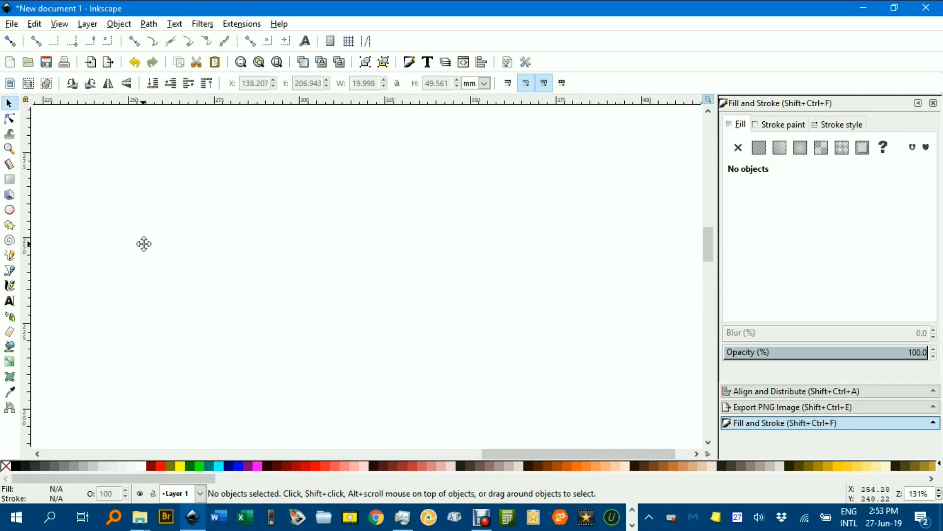
Draw a small circle for the head and a tall ellipse for the body.
click(9, 209)
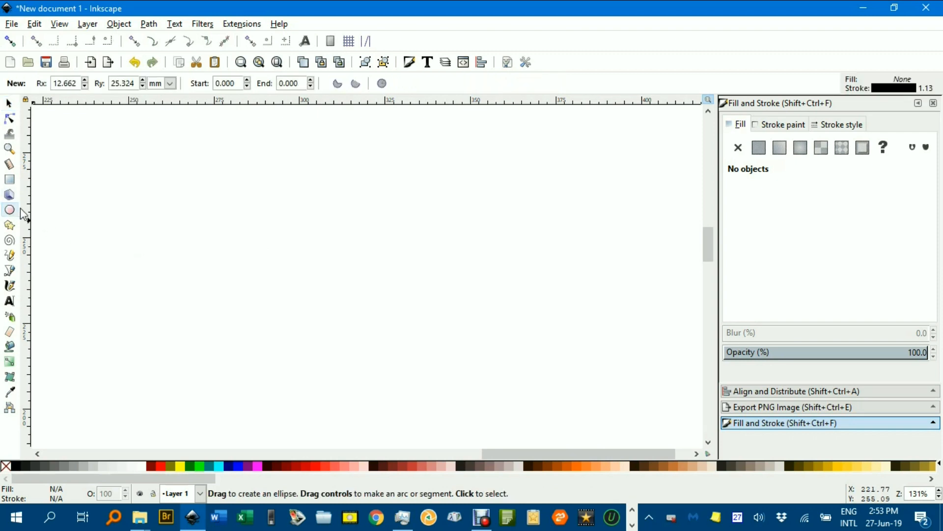
drag(303, 196, 333, 224)
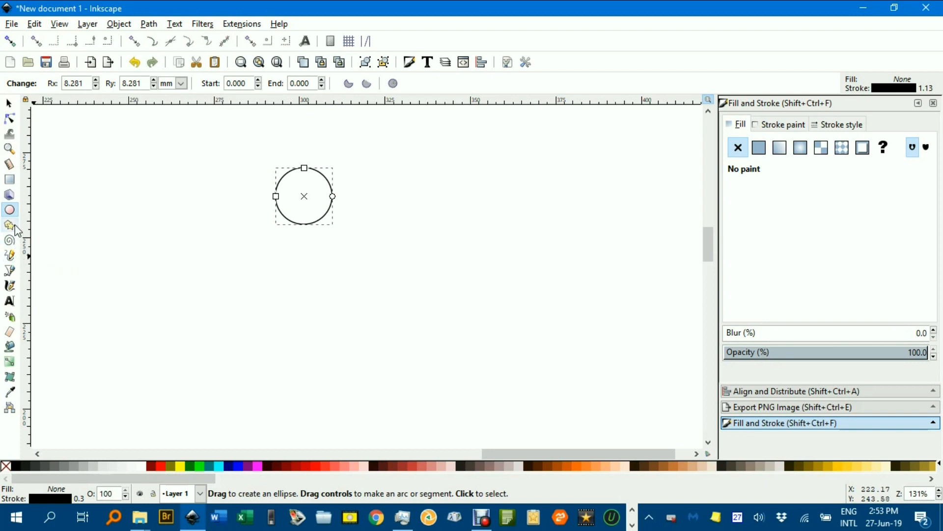
drag(422, 193, 516, 363)
Move the ellipse under the circle and centre both on one vertical axis.
click(8, 103)
drag(437, 225, 274, 255)
drag(211, 149, 429, 421)
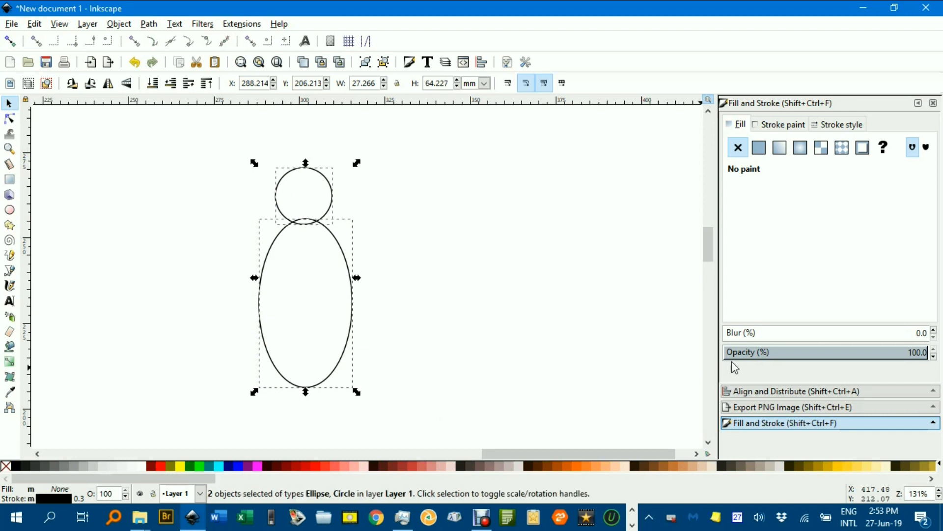
click(767, 392)
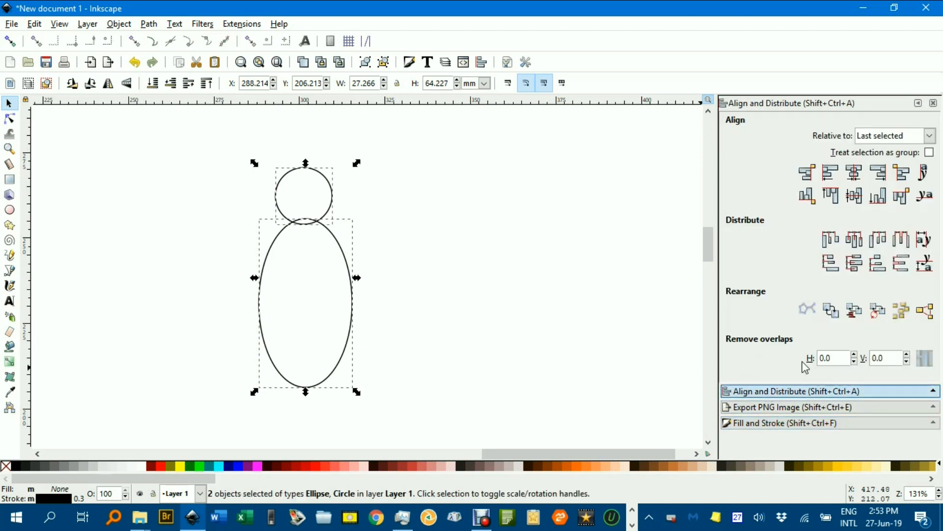
click(858, 179)
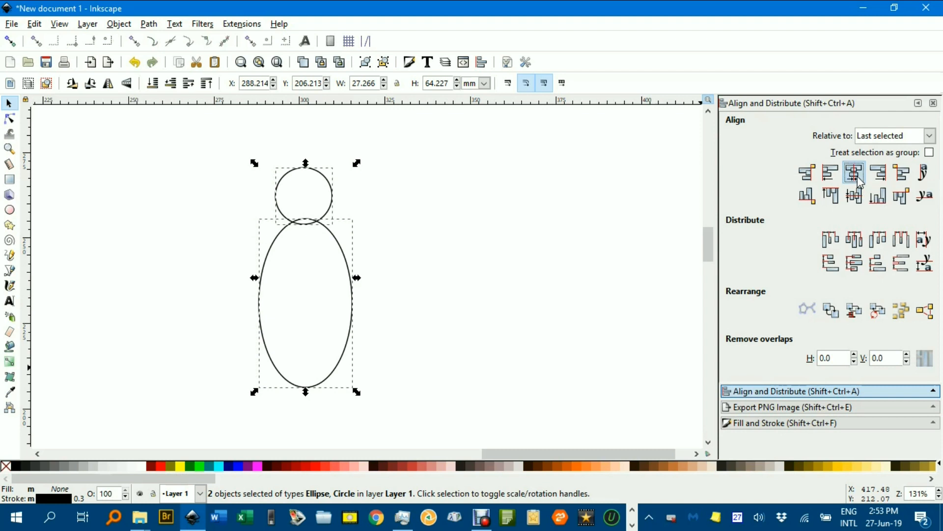
click(458, 282)
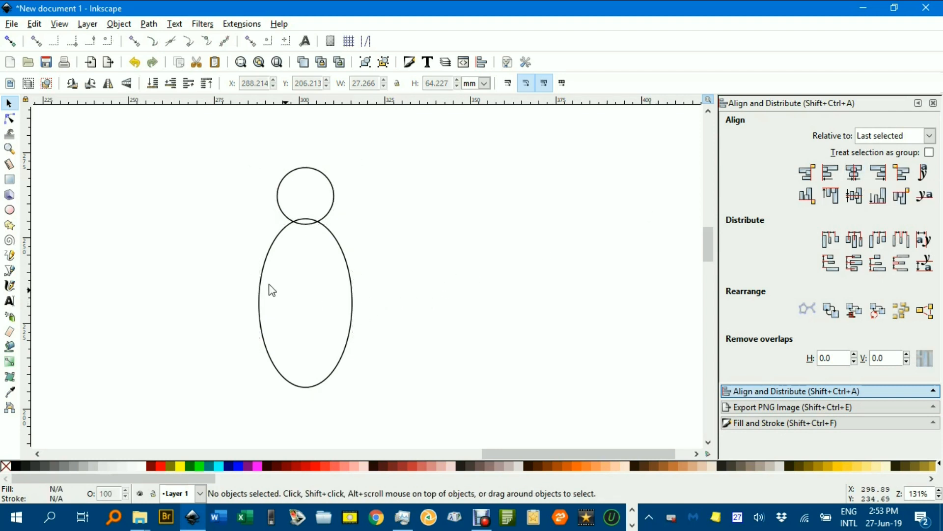
Draw a tall narrow rectangle for a leg and round its corners.
click(9, 180)
drag(428, 191, 451, 353)
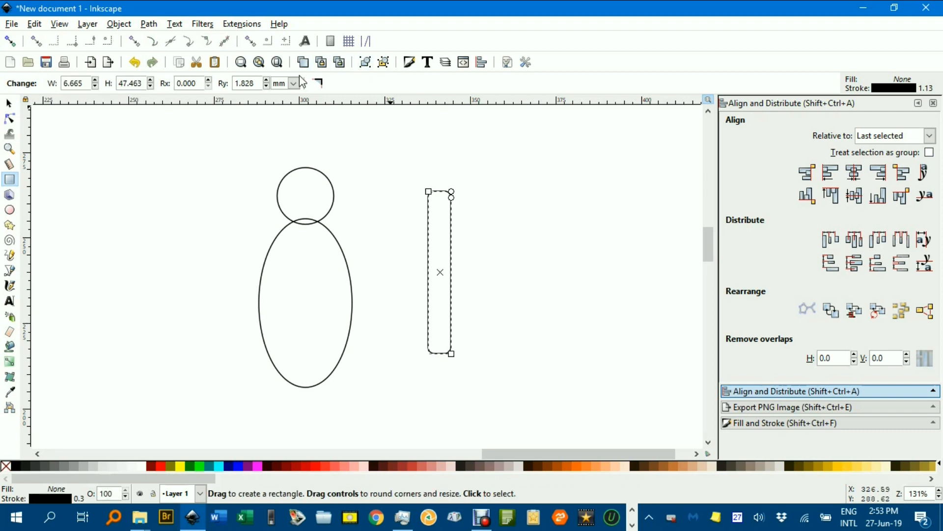
click(318, 83)
drag(454, 191, 452, 202)
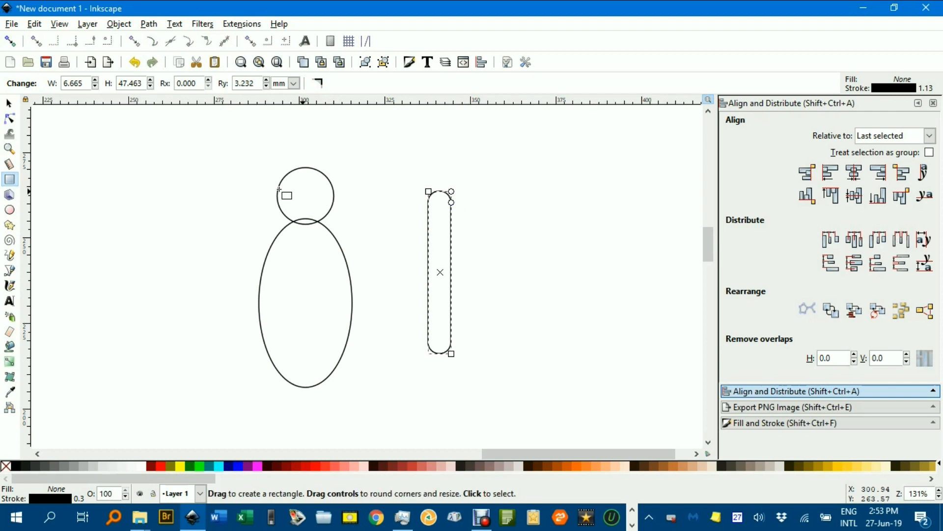
Position the rounded leg under the body ellipse.
click(8, 103)
scroll(501, 271, down, 2)
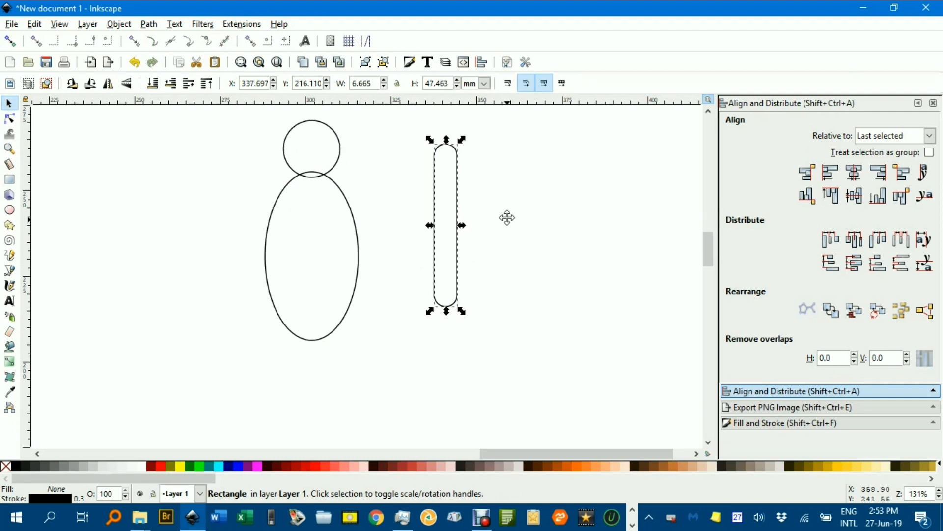
scroll(507, 226, down, 1)
drag(459, 193, 328, 338)
scroll(366, 341, down, 3)
scroll(367, 341, left, 1)
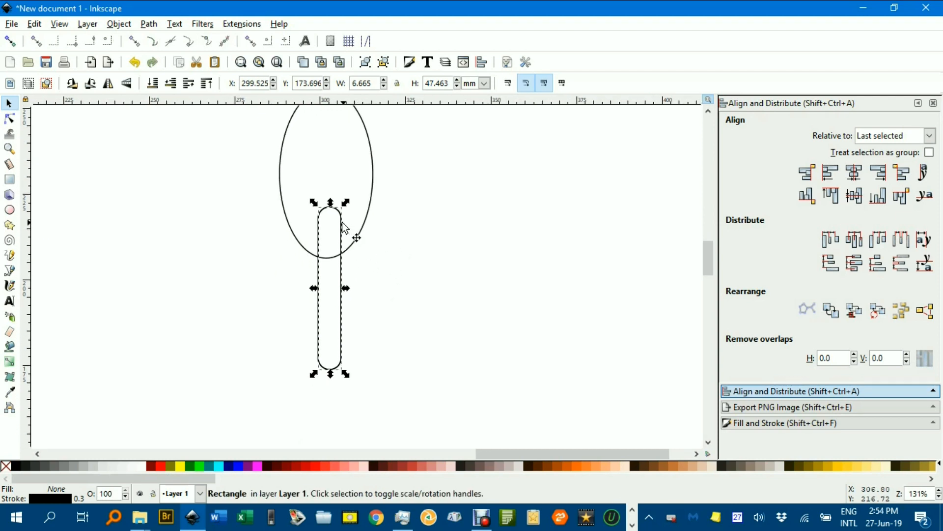
drag(342, 224, 328, 214)
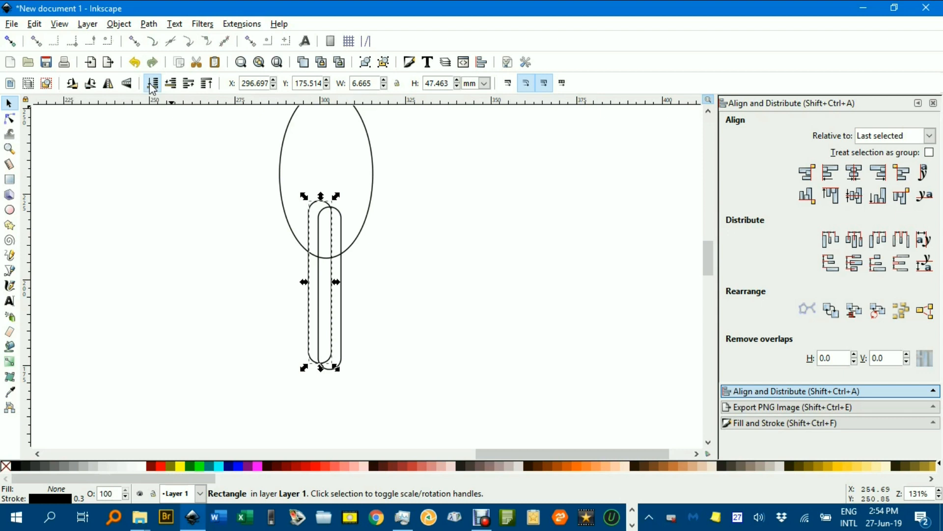
click(442, 244)
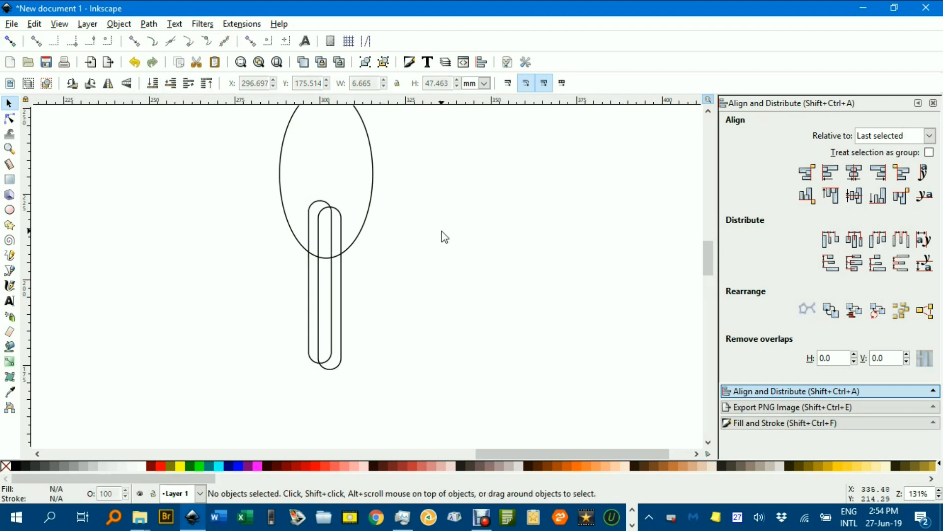
Shrink the front leg slightly and nudge the other leg right and down.
scroll(435, 238, up, 1)
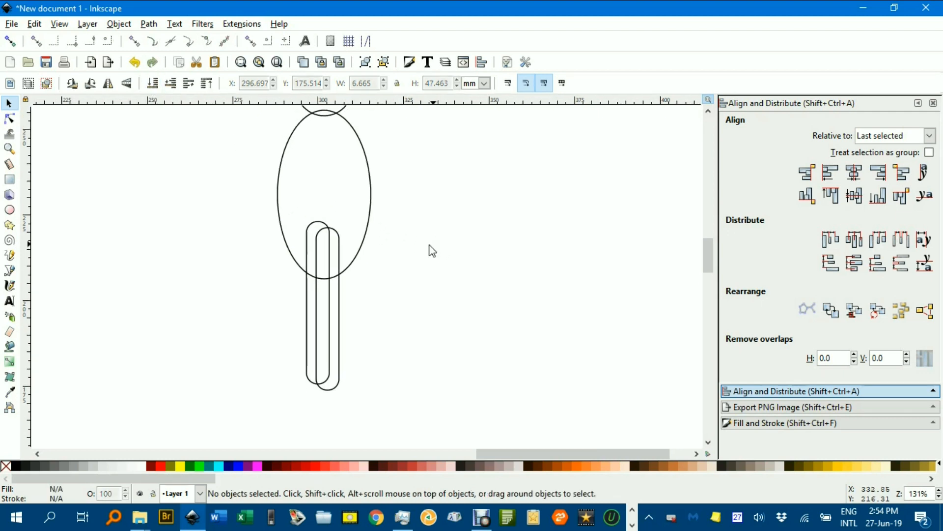
click(314, 223)
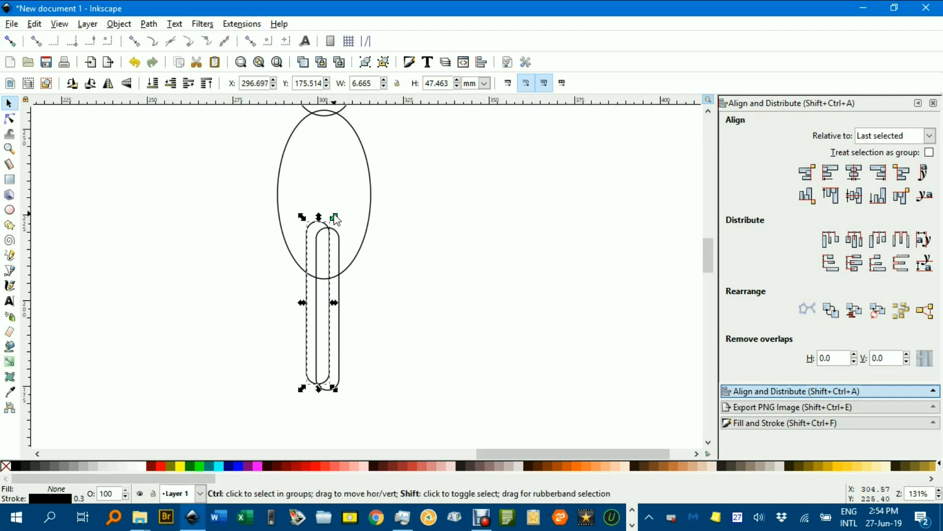
drag(336, 219, 332, 222)
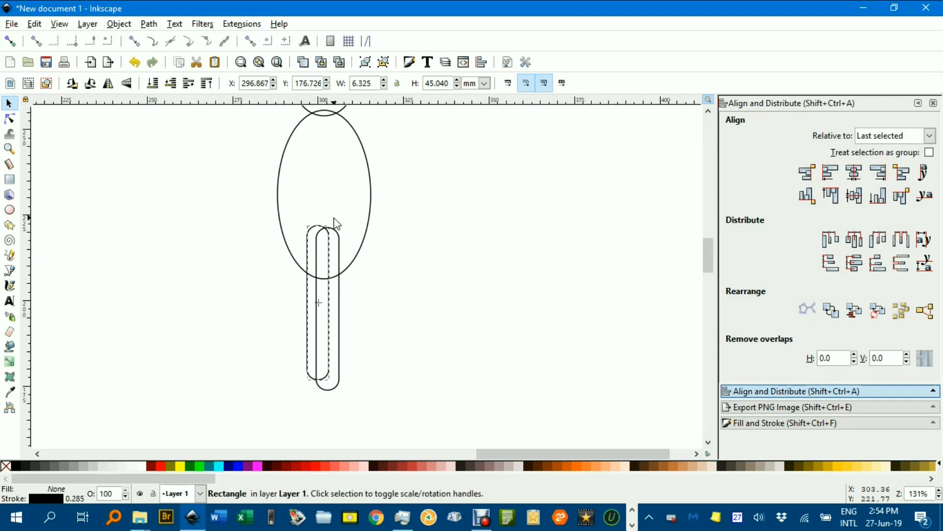
click(409, 241)
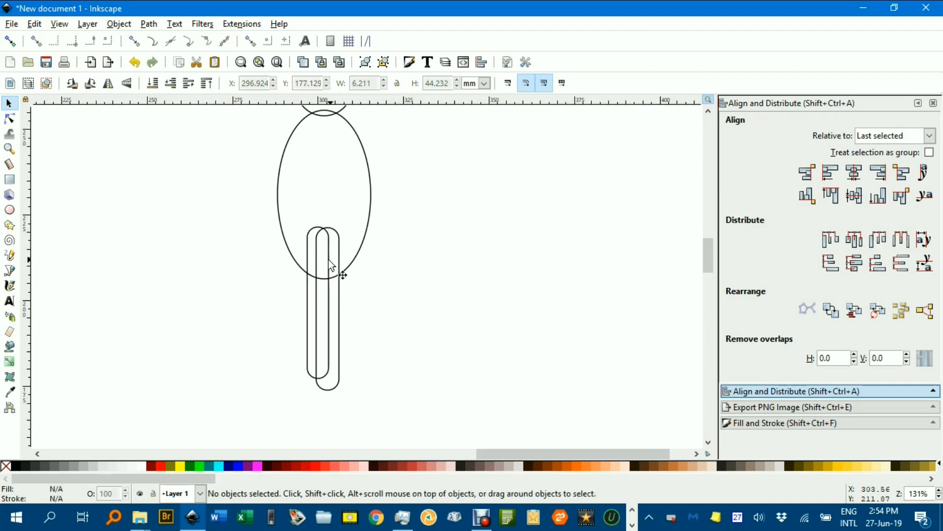
drag(311, 260, 307, 269)
click(422, 232)
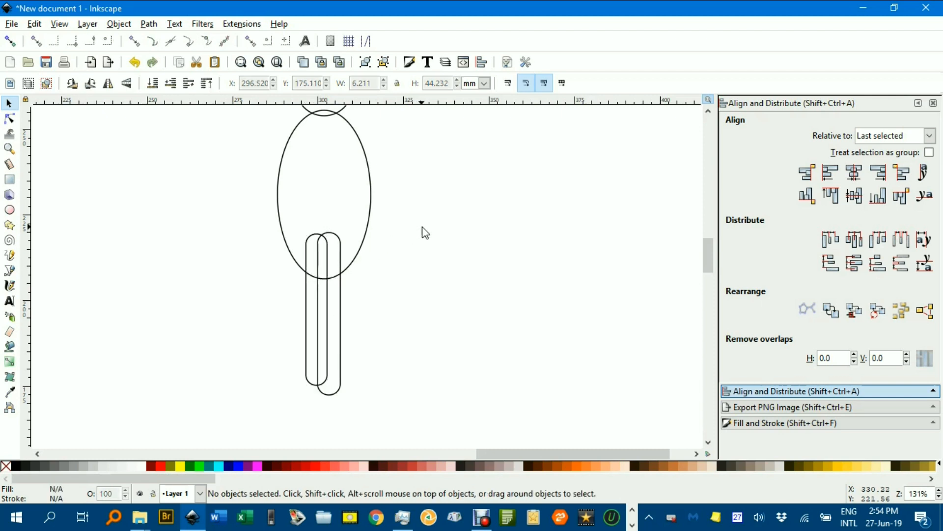
Copy and paste a leg, then scale the copy to about three quarters size.
click(310, 253)
key(ctrl+c)
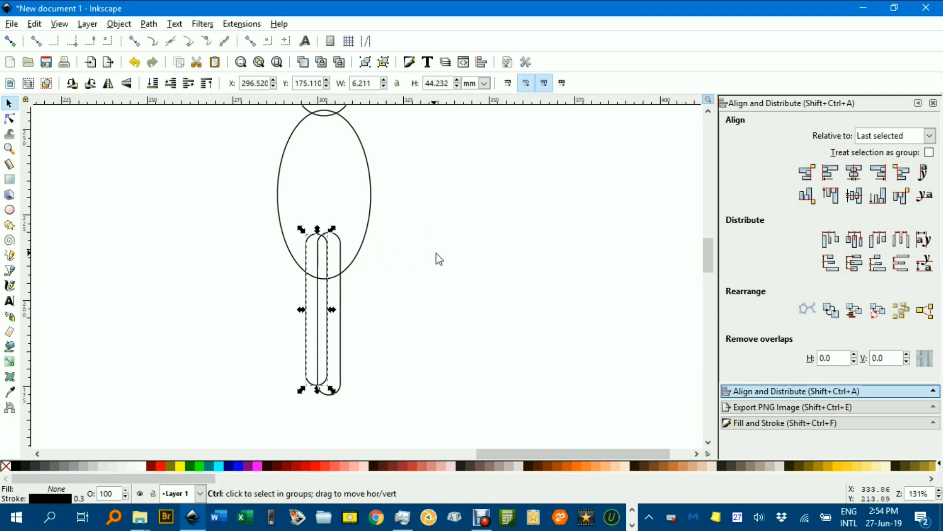
key(ctrl+v)
drag(518, 203, 493, 255)
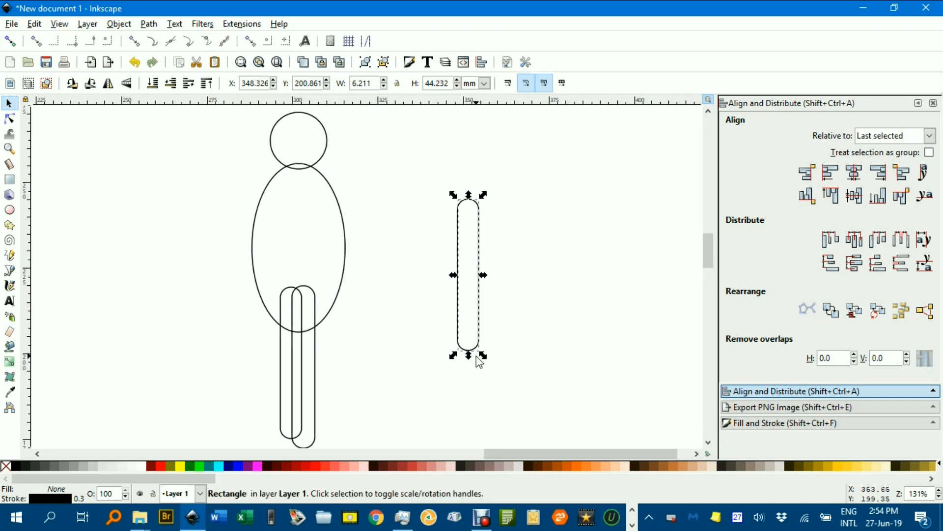
drag(486, 197, 493, 231)
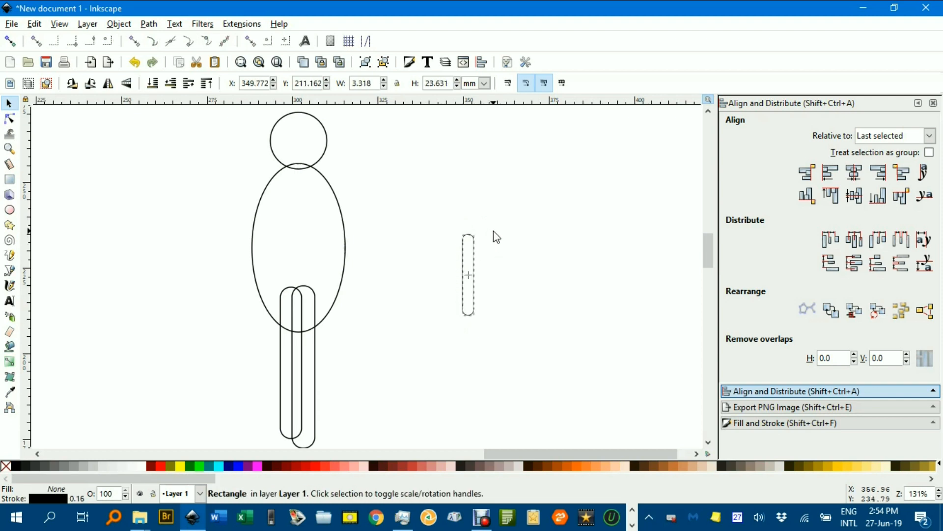
drag(496, 237, 308, 196)
click(497, 240)
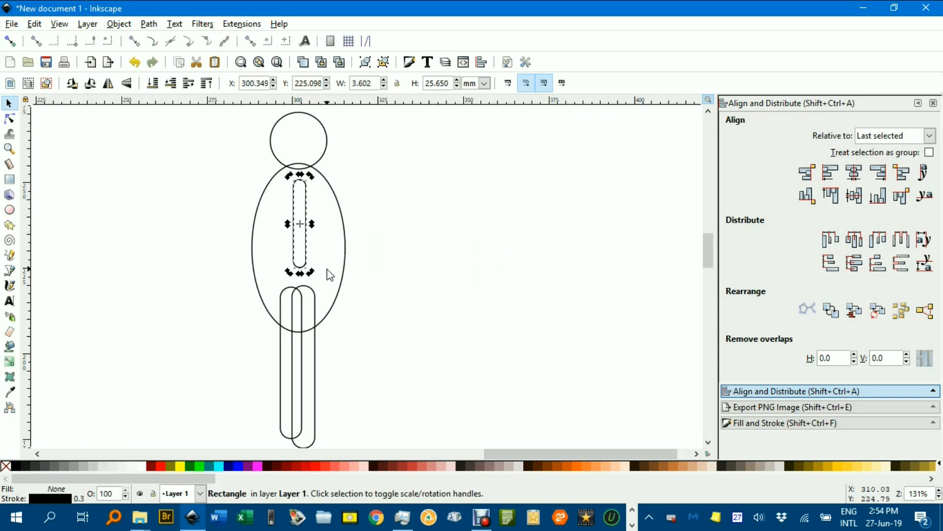
Tilt the small rectangle about 26° across the upper body as the upper arm.
drag(311, 272, 341, 260)
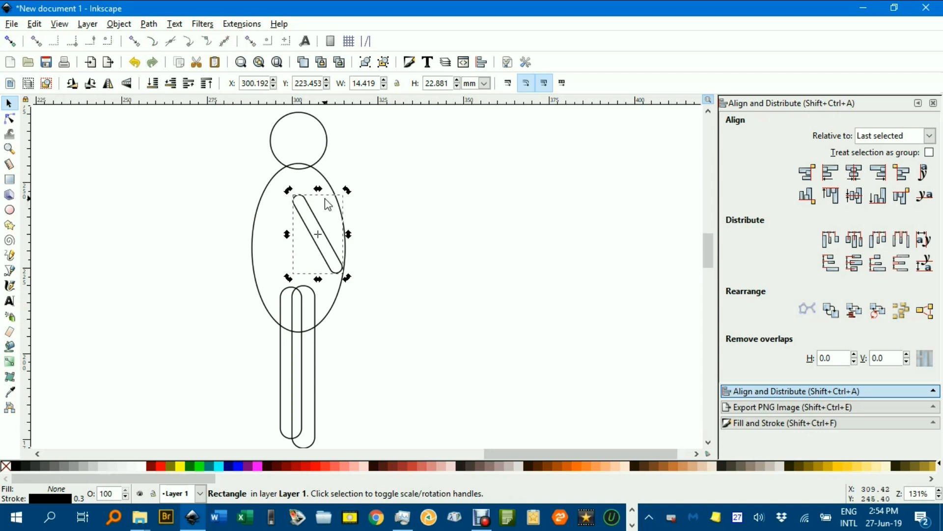
click(358, 194)
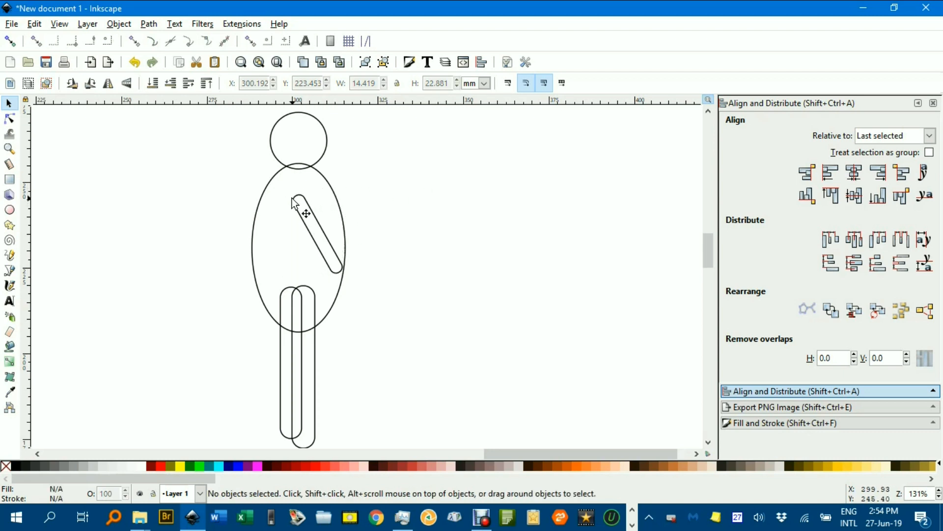
click(306, 206)
key(ctrl+shift)
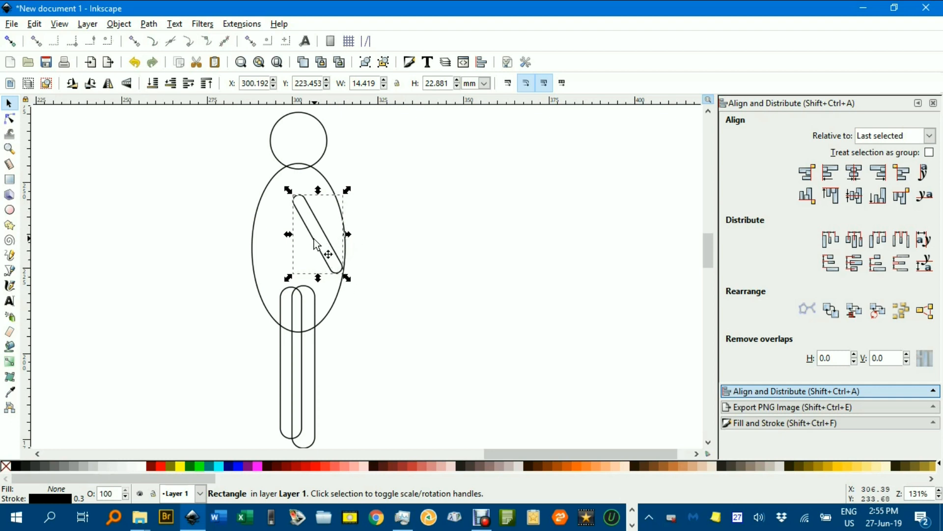
Shorten the upper arm rectangle and move it slightly left.
key(r)
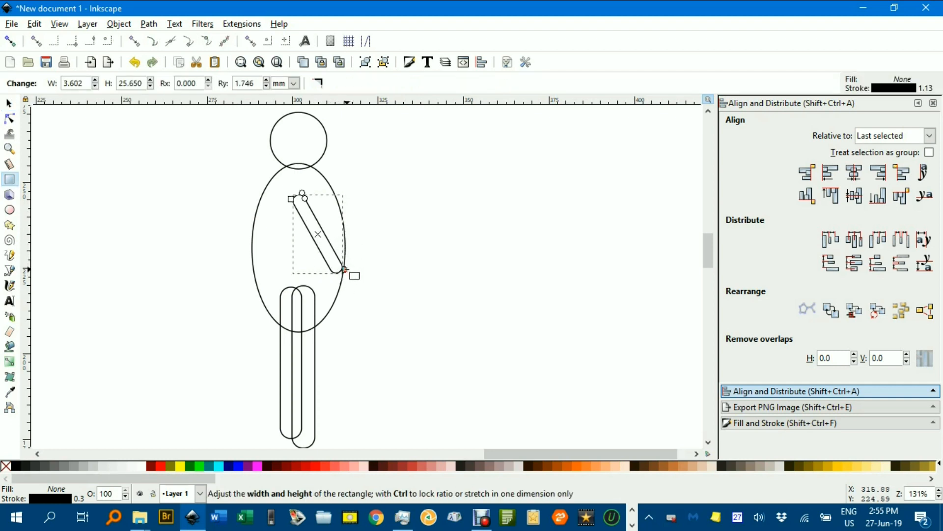
drag(345, 269, 336, 249)
click(9, 103)
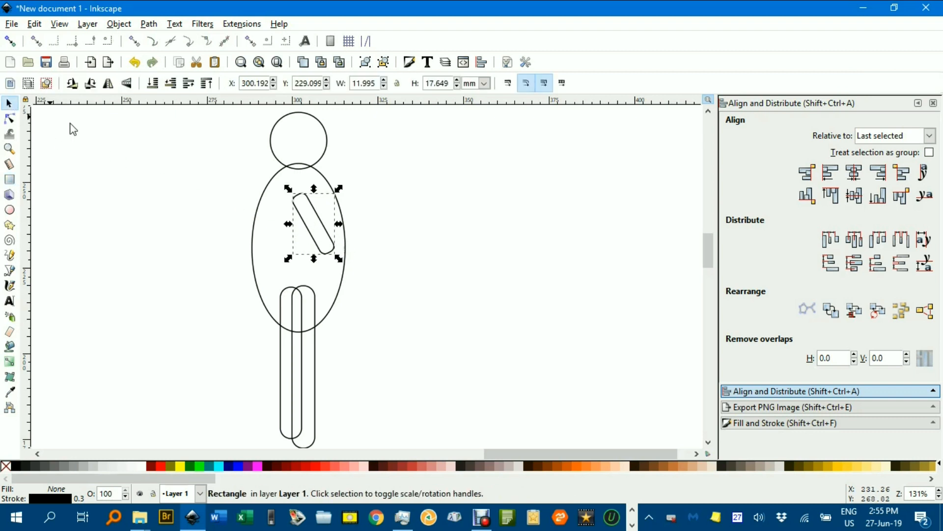
click(178, 164)
drag(320, 225, 354, 225)
Duplicate the upper arm, rotate the copy about 30° as a forearm, and union both.
click(316, 225)
key(ctrl+d)
click(354, 225)
drag(375, 193, 358, 248)
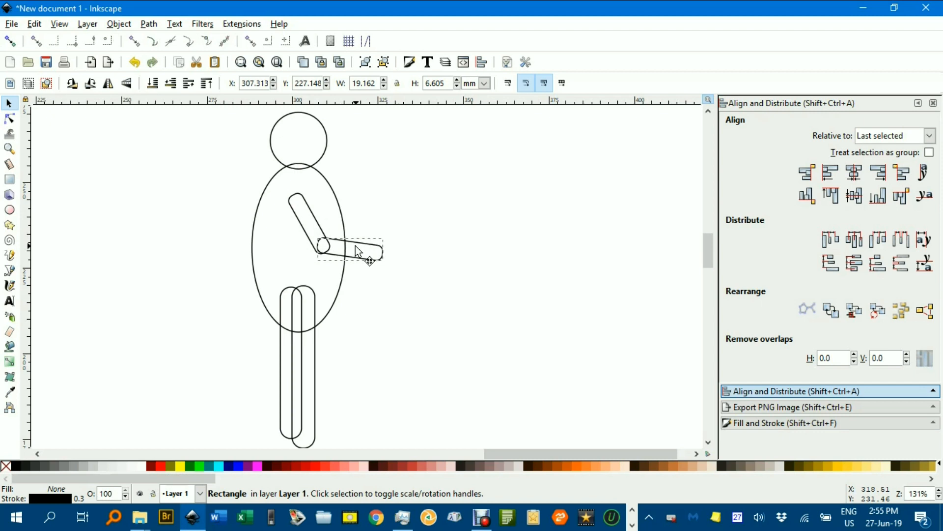
shift+click(317, 219)
key(ctrl+plus)
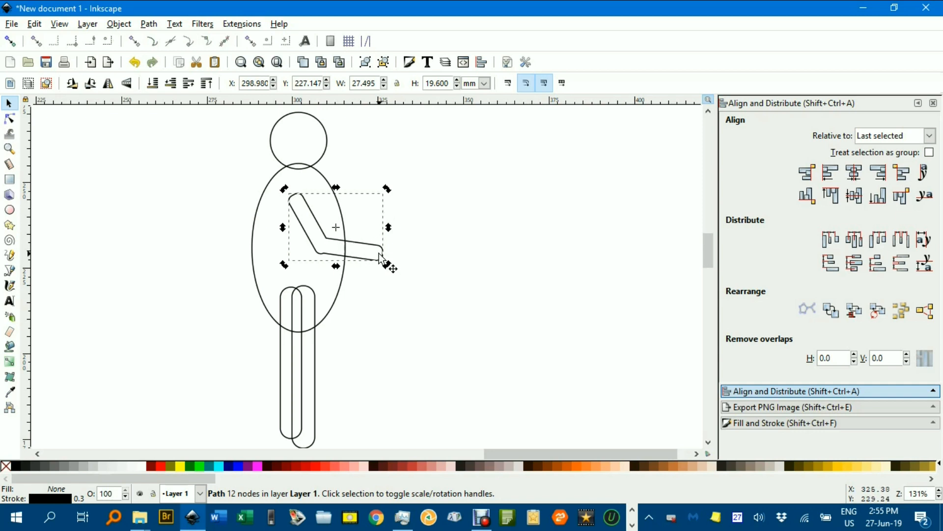
Undo the union, nudge the forearm slightly left, and re-merge both pieces into one path.
key(ctrl+z)
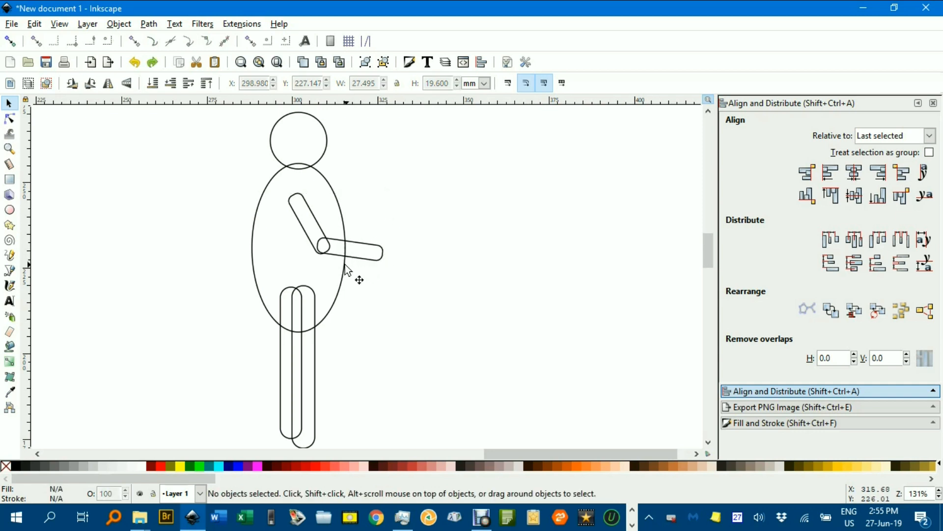
scroll(328, 252, up, 3)
click(334, 267)
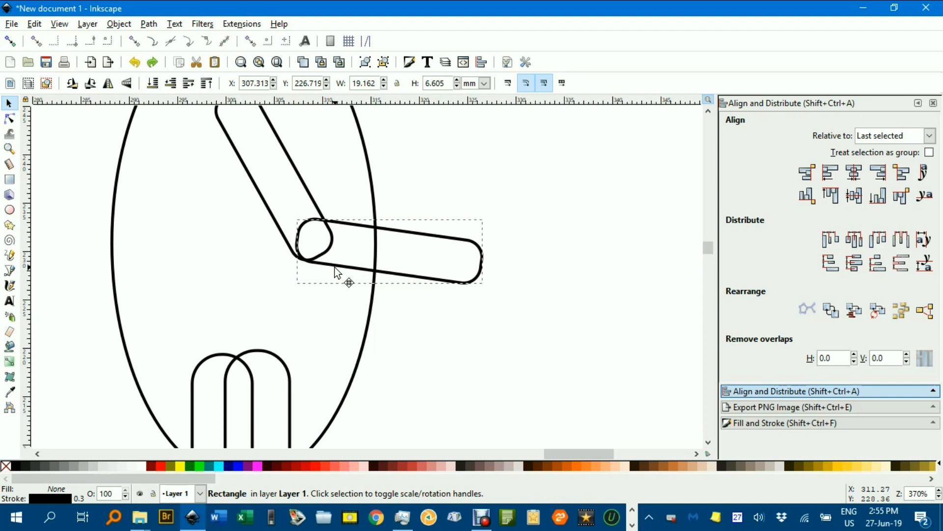
drag(335, 267, 332, 266)
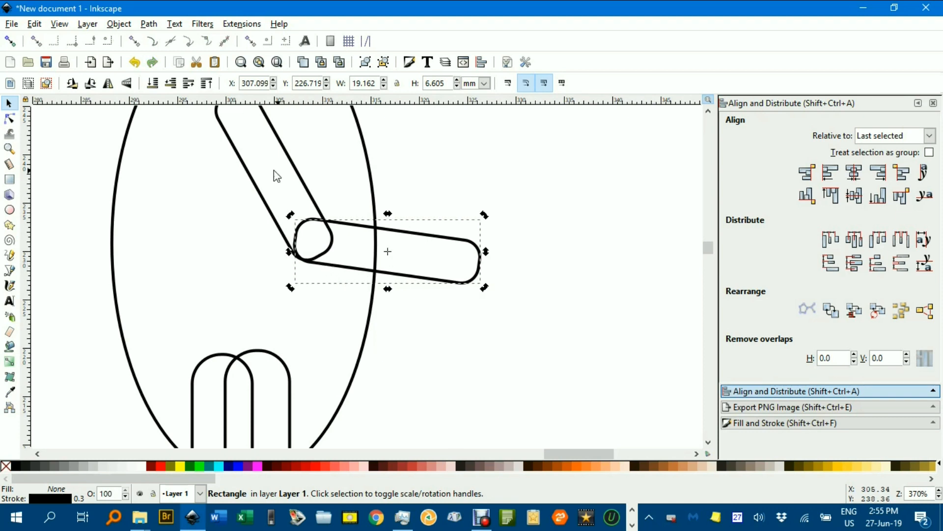
shift+click(253, 182)
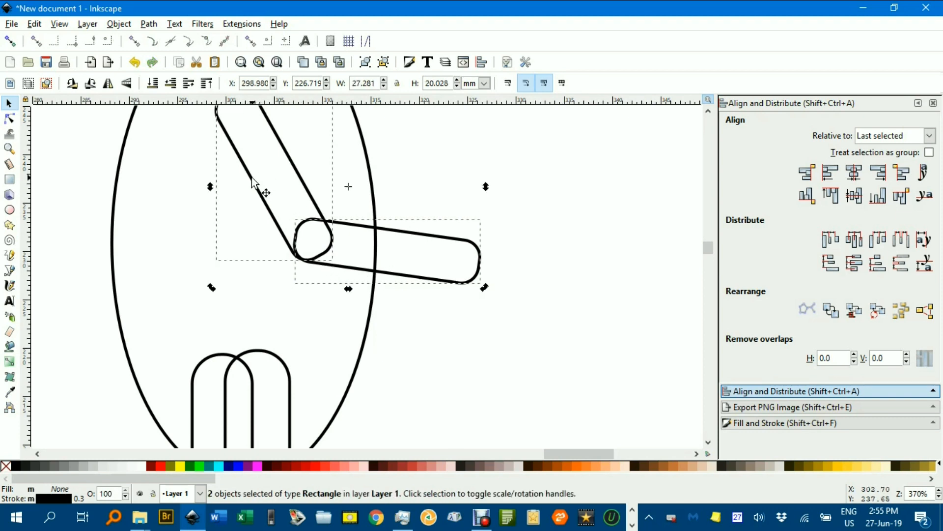
key(ctrl+plus)
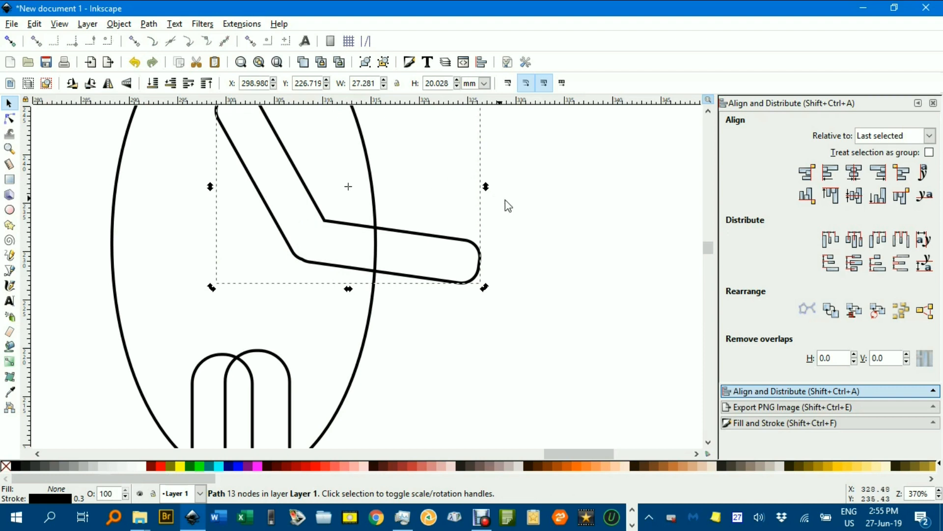
scroll(512, 205, down, 3)
Select the head, body, both legs and the arm and fill them solid black.
drag(534, 215, 502, 248)
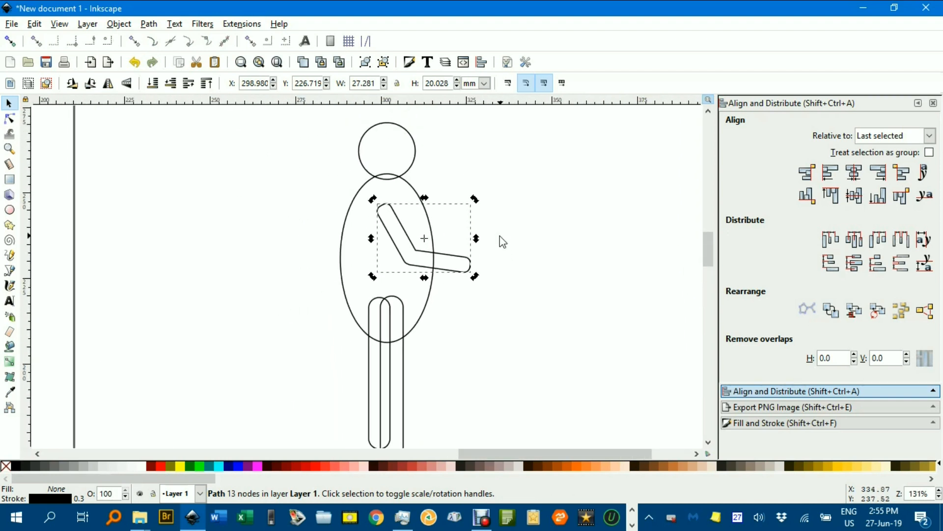
ctrl+scroll(491, 220, down, 1)
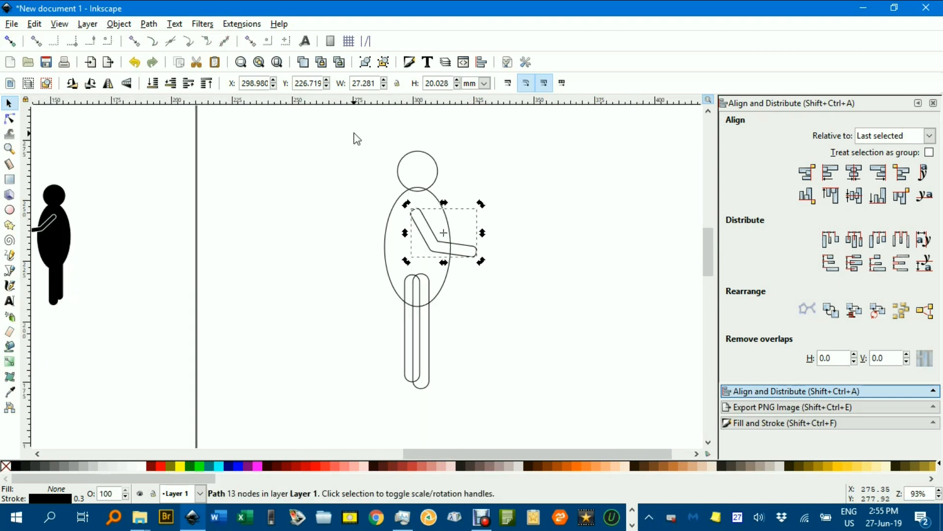
drag(343, 126, 560, 432)
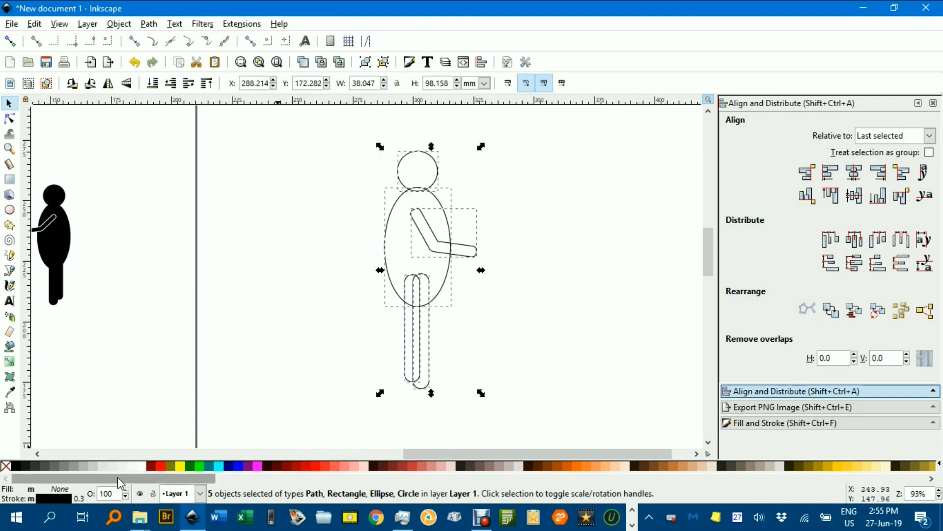
click(17, 465)
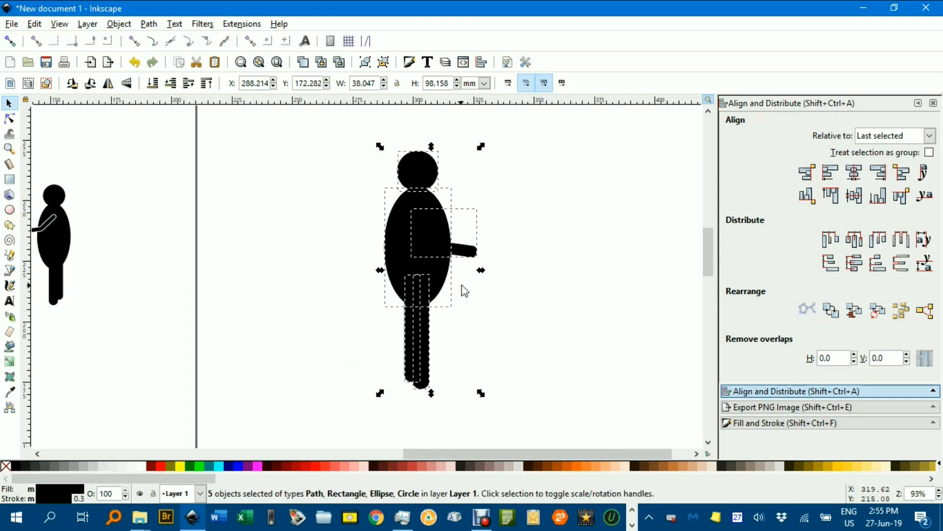
click(515, 260)
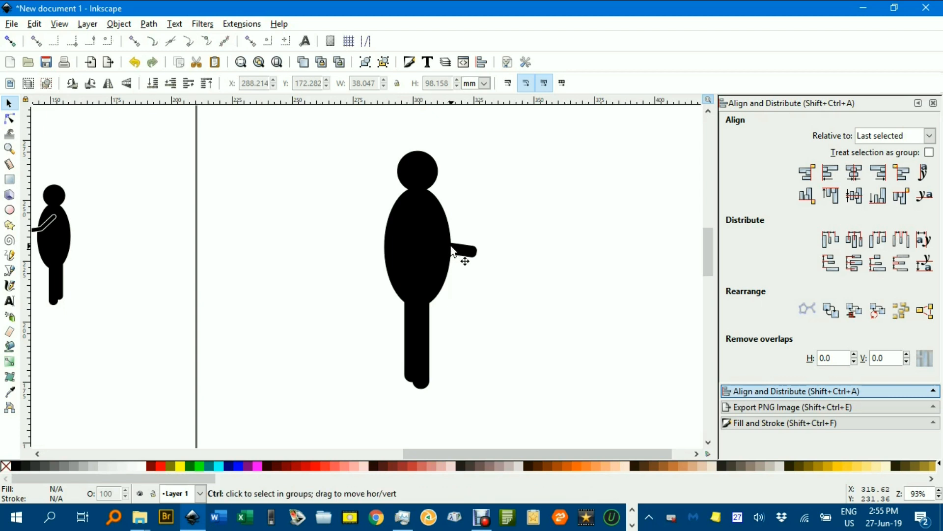
ctrl+scroll(447, 245, up, 3)
Give the bent arm path a white outline from the palette.
click(471, 252)
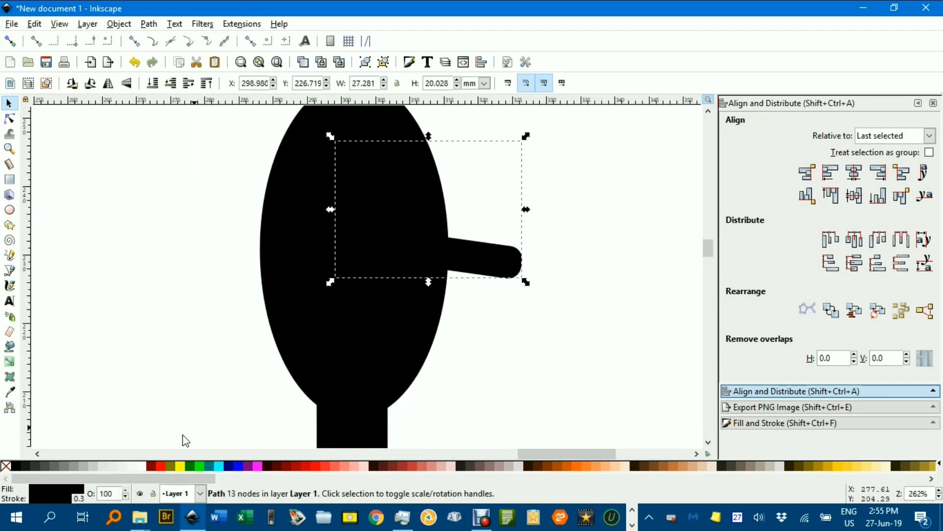
shift+click(143, 465)
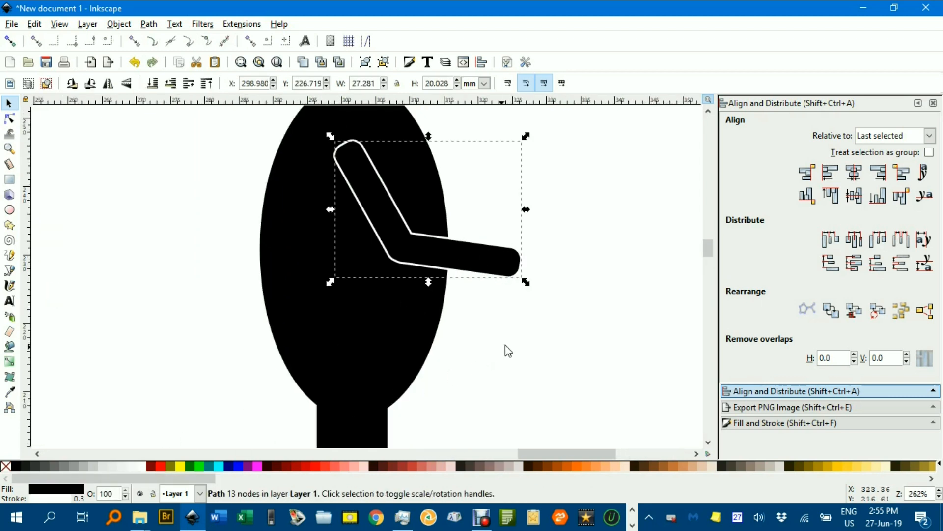
click(549, 326)
ctrl+scroll(548, 327, down, 3)
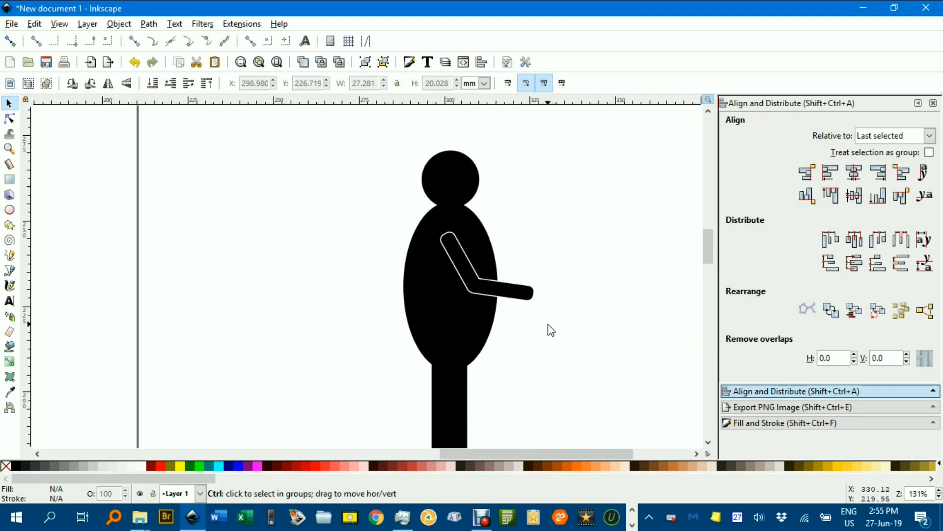
ctrl+scroll(547, 327, down, 1)
drag(523, 330, 511, 289)
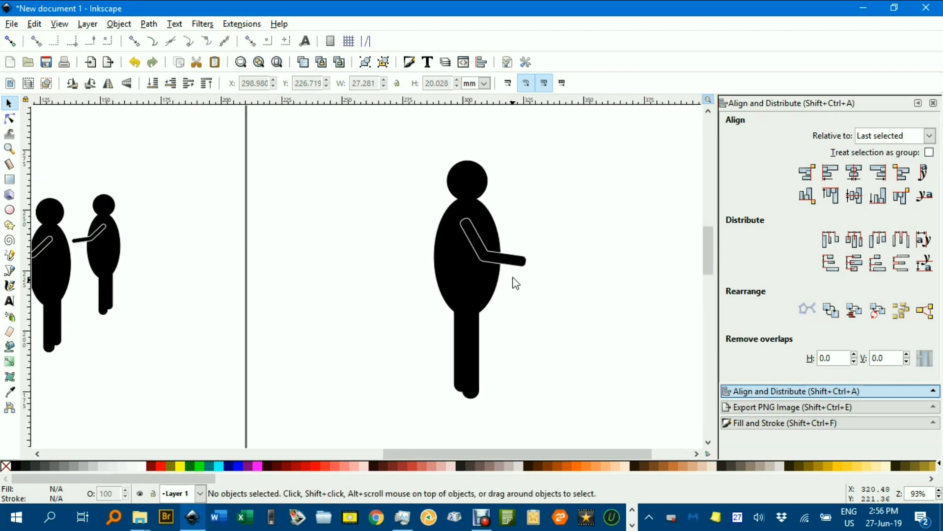
ctrl+scroll(511, 259, up, 2)
Widen the arm's white outline to 0.500 mm in Fill and Stroke.
click(511, 259)
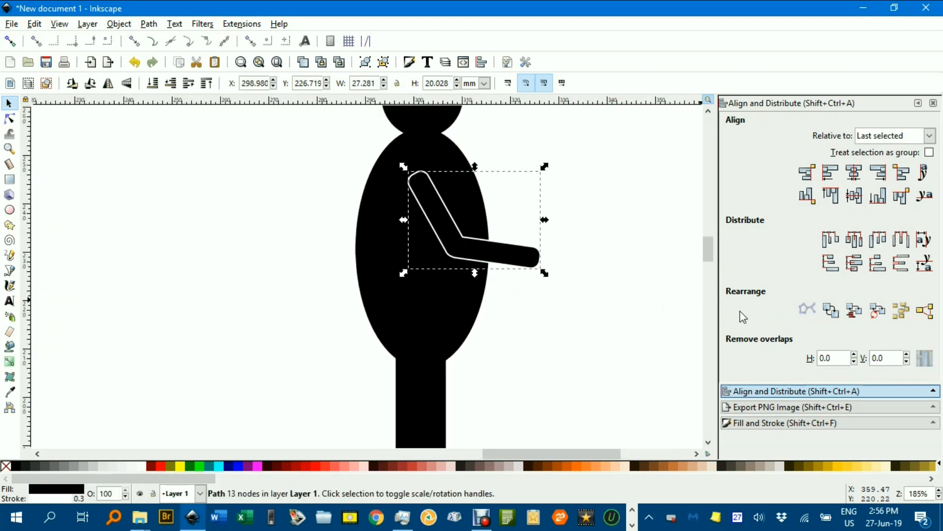
click(786, 423)
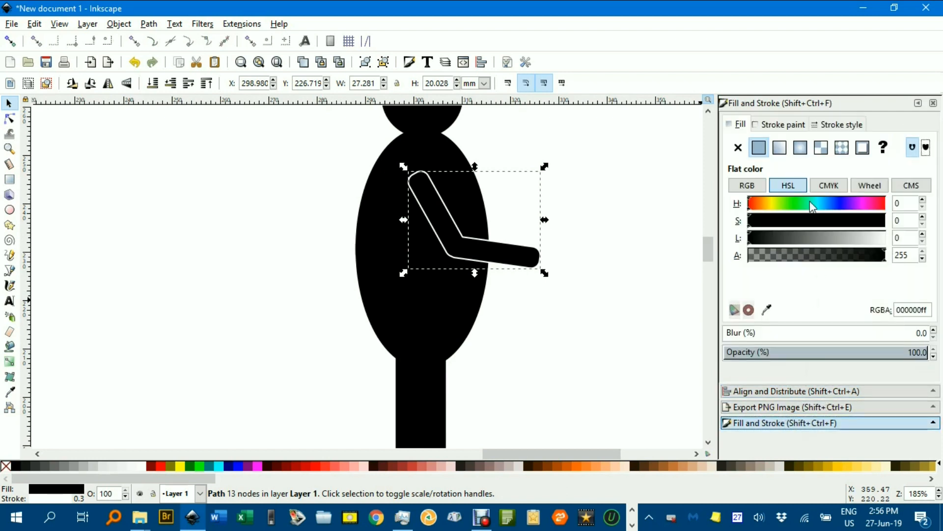
click(841, 124)
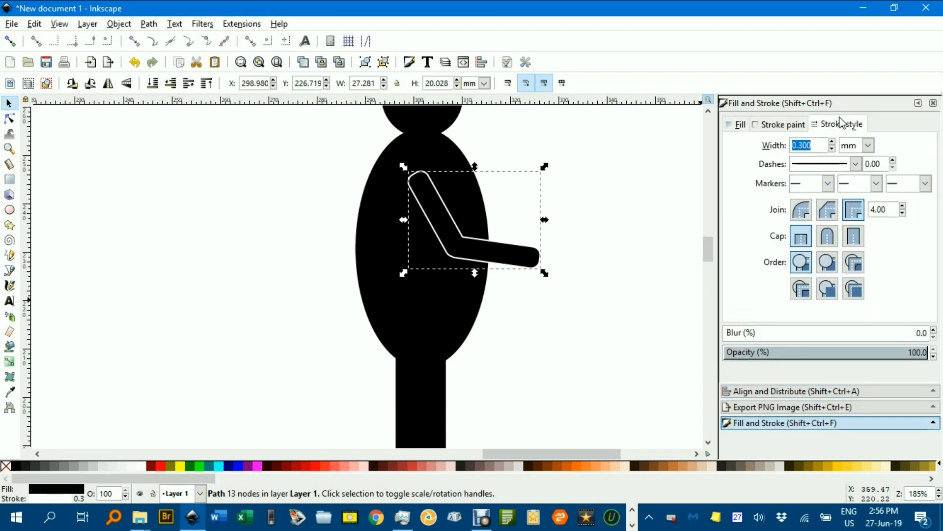
click(832, 142)
click(833, 142)
click(609, 181)
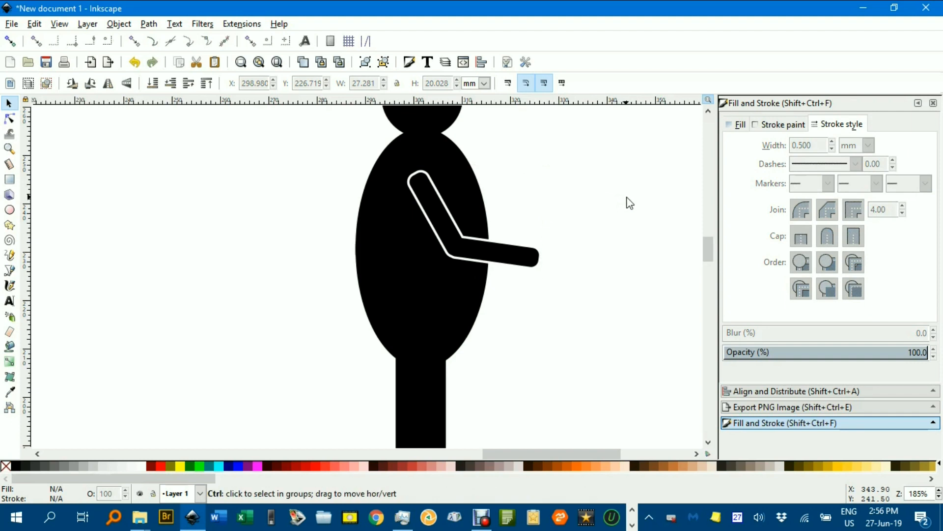
ctrl+scroll(625, 197, down, 2)
scroll(591, 191, right, 4)
drag(343, 112, 536, 376)
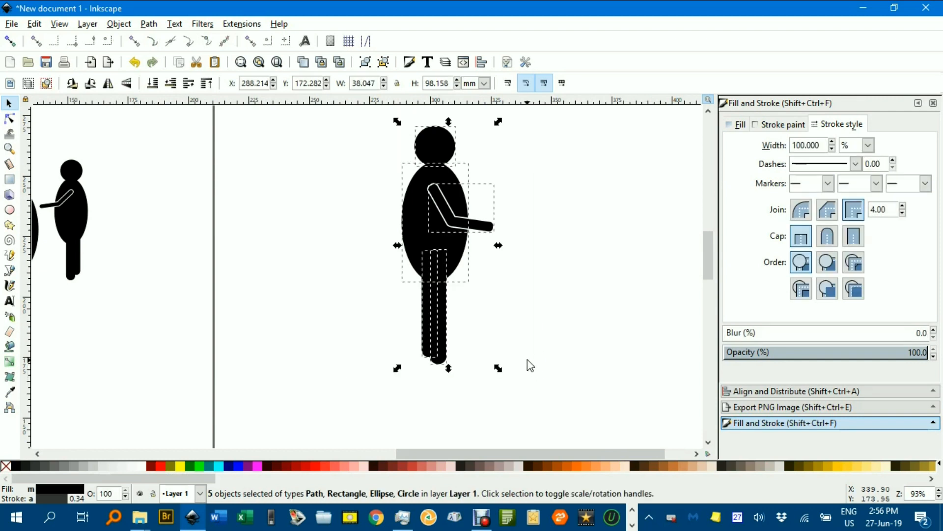
Group the figure's five parts, then duplicate the group and move the copy right.
key(ctrl+g)
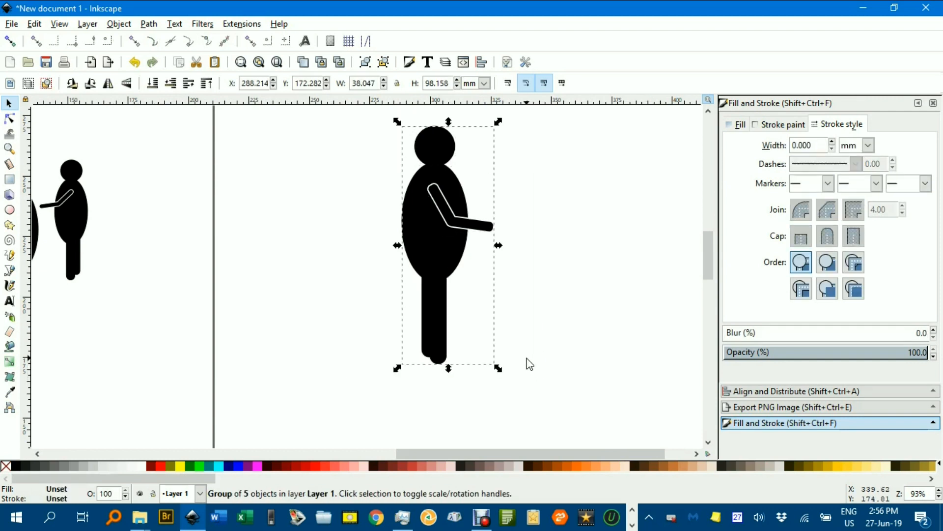
key(ctrl+d)
drag(447, 243, 584, 258)
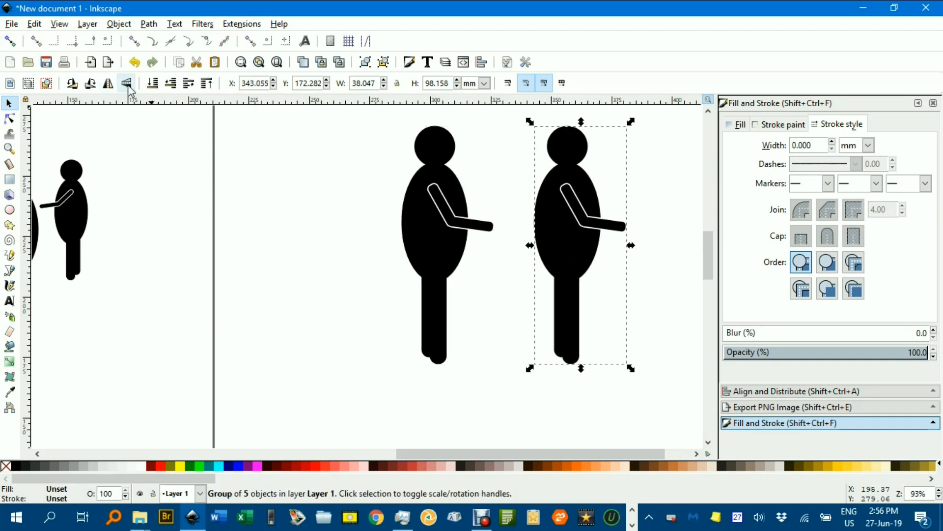
Flip the copy horizontally and shrink it to 26.090 × 67.310 mm beside the adult.
click(108, 83)
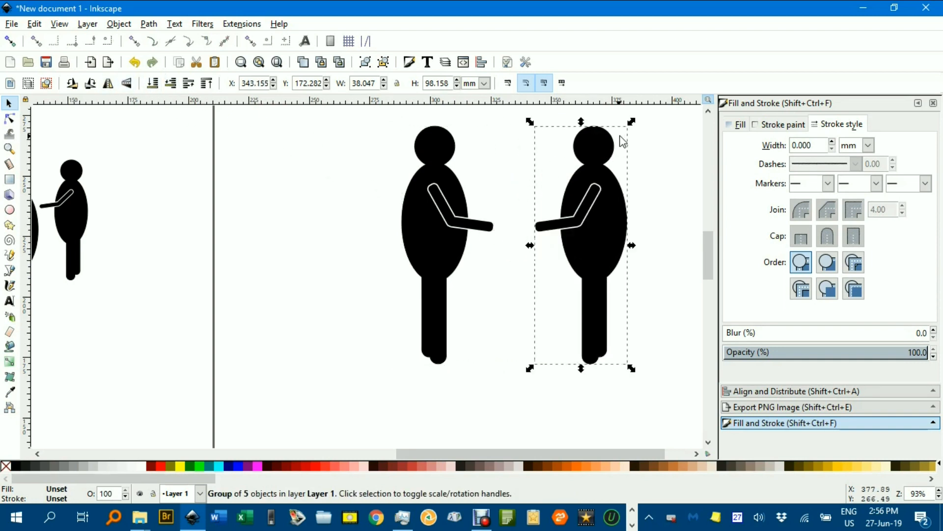
drag(631, 123, 617, 163)
drag(600, 205, 585, 246)
scroll(615, 252, right, 5)
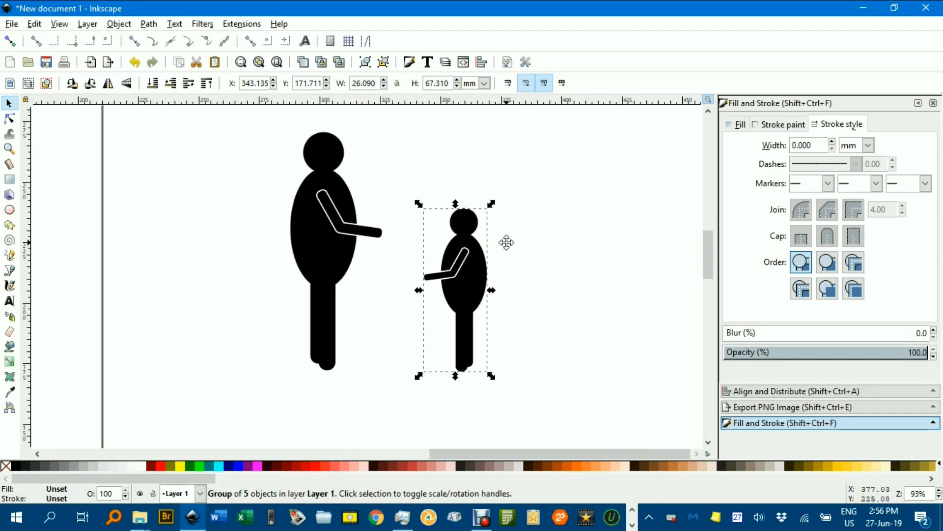
Duplicate the child figure, place the copy to its right, and shrink it to 21.661 × 55.885 mm.
key(ctrl+d)
drag(489, 270, 543, 230)
drag(560, 186, 556, 195)
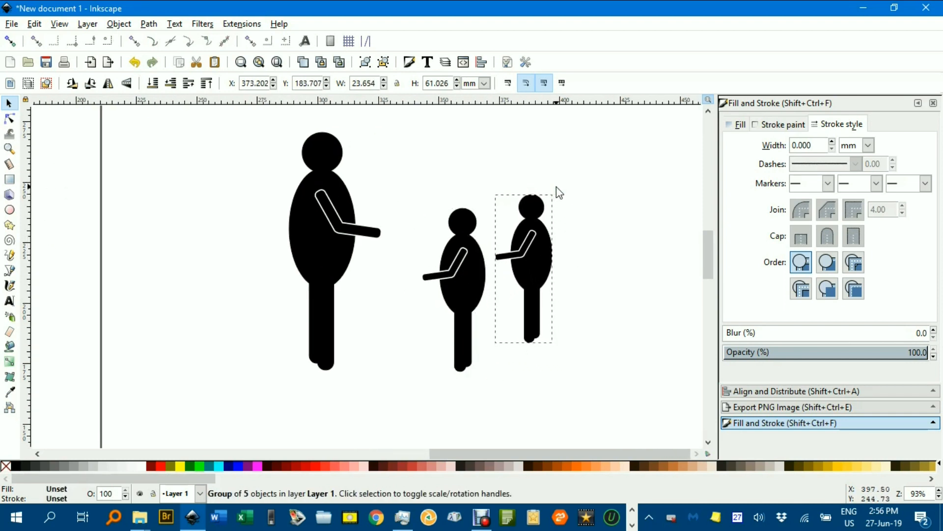
click(613, 239)
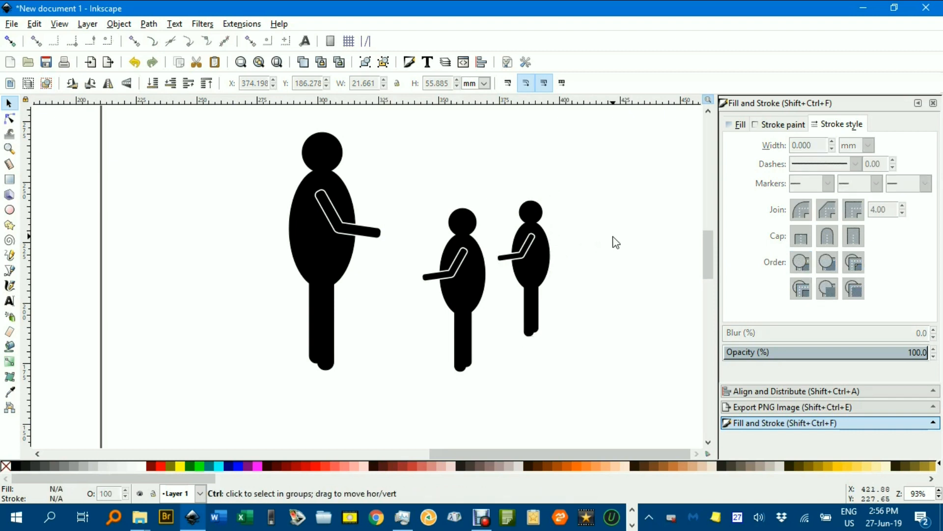
scroll(609, 238, down, 2)
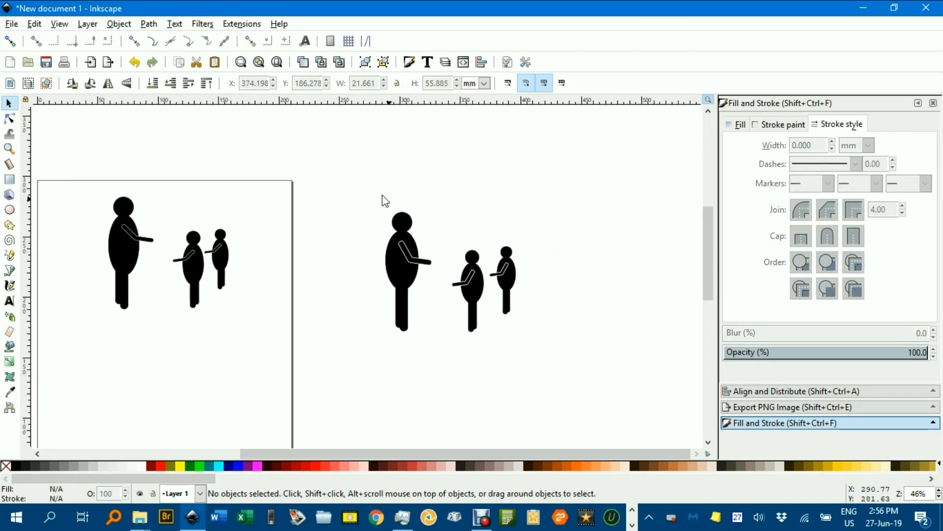
scroll(456, 253, up, 2)
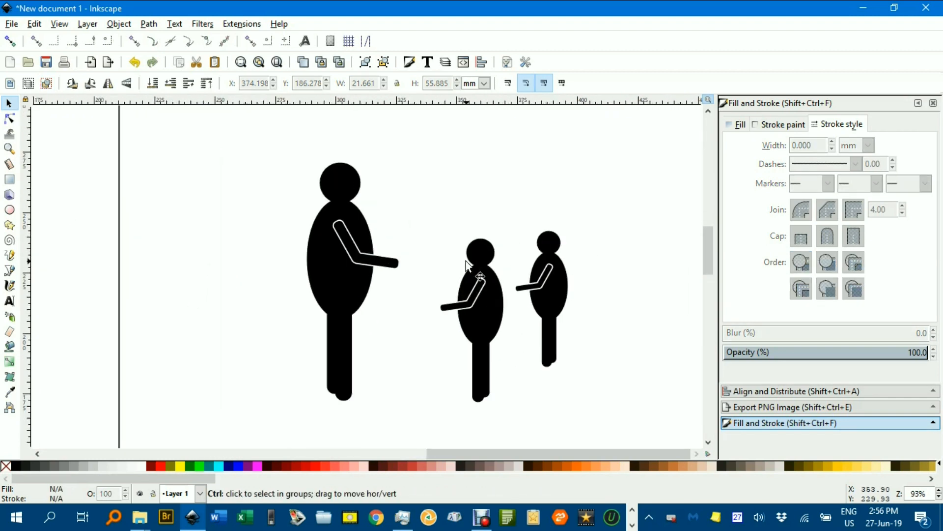
drag(461, 251, 388, 233)
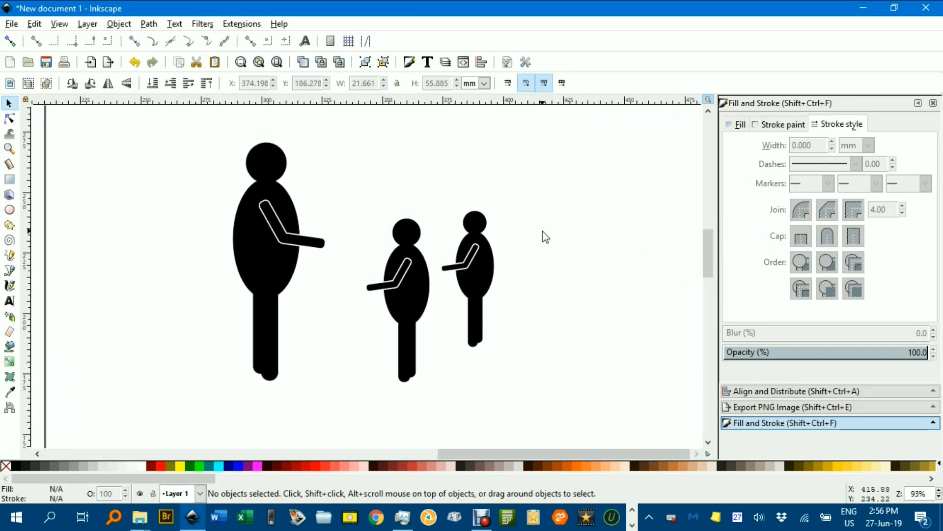